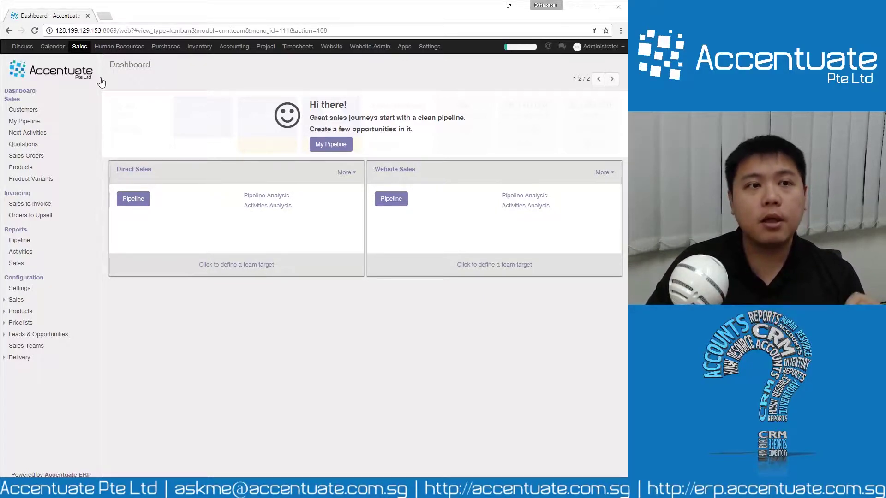
Step: Look through the Sales, Inventory and Accounting modules for their product entries and view Accounting's sellable products
left_click(81, 48)
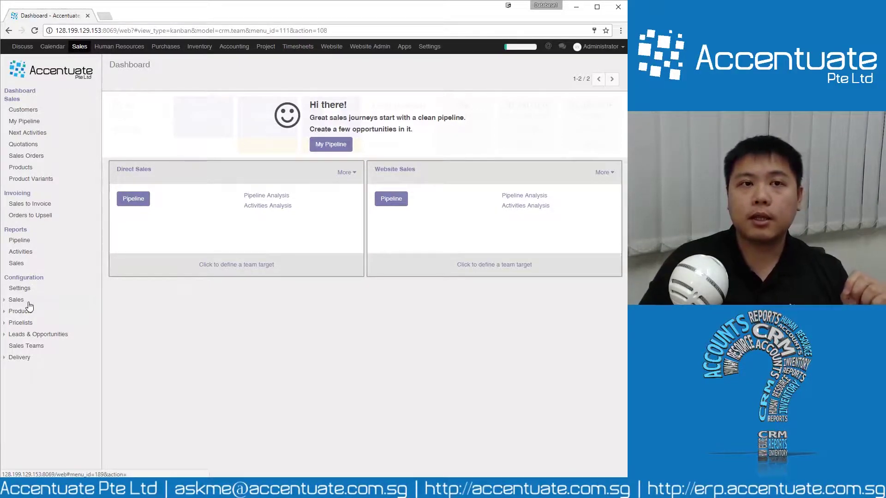
left_click(196, 52)
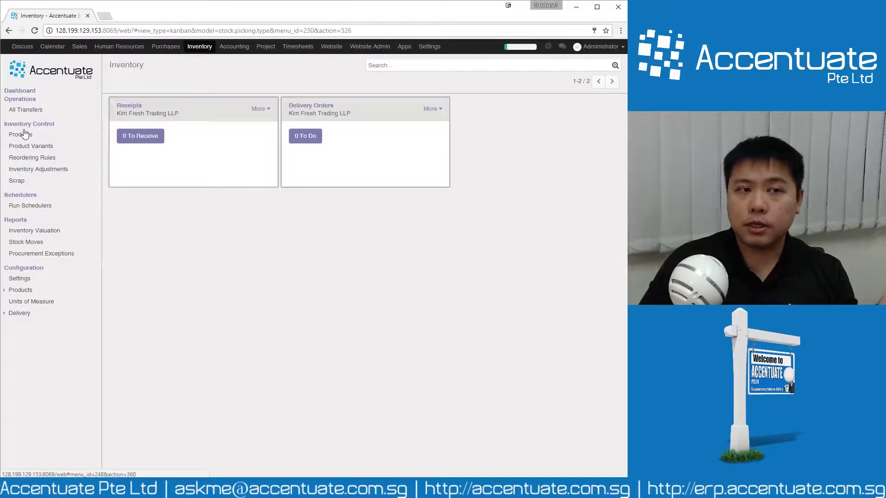
left_click(222, 48)
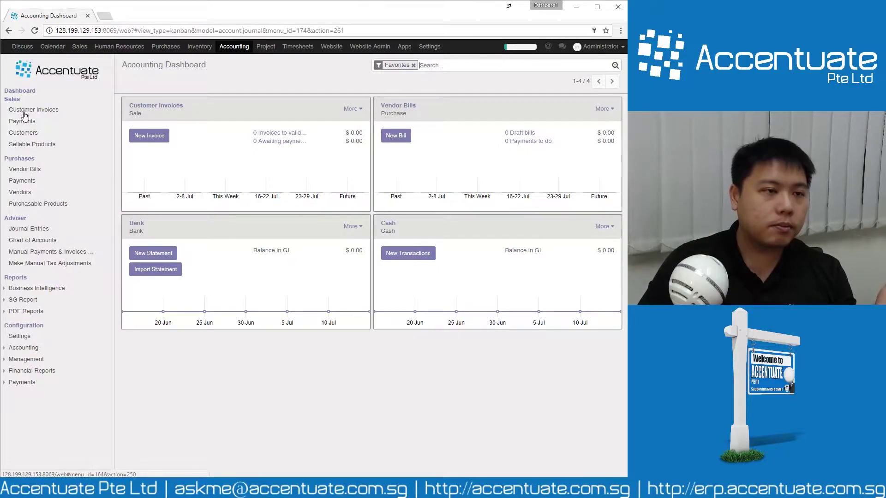
left_click(28, 145)
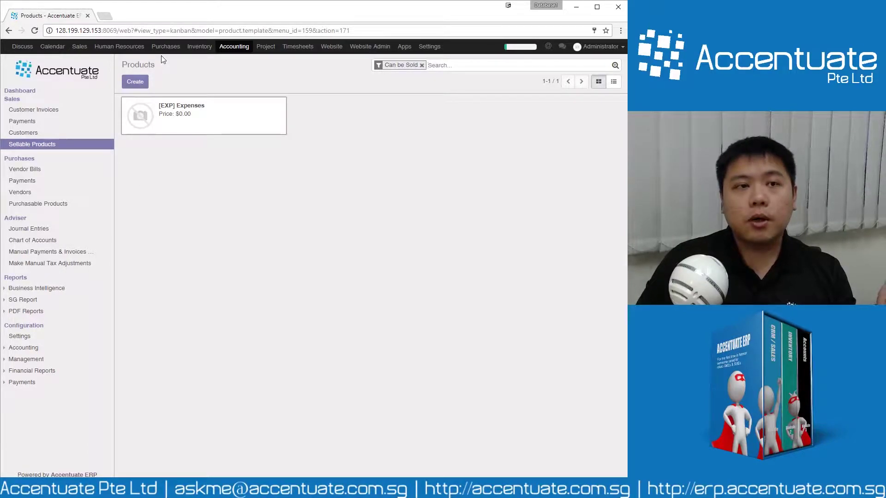
Step: Create a new product from the Sales module's product list and name it Product 1
left_click(80, 48)
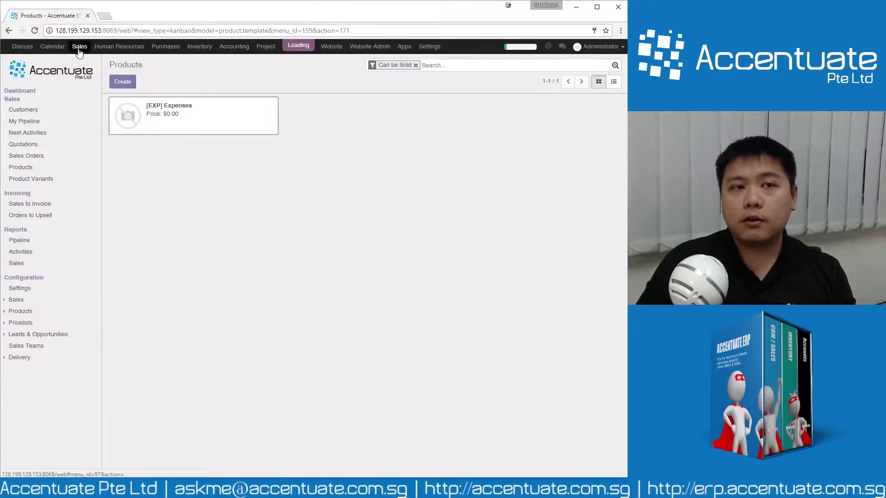
left_click(19, 170)
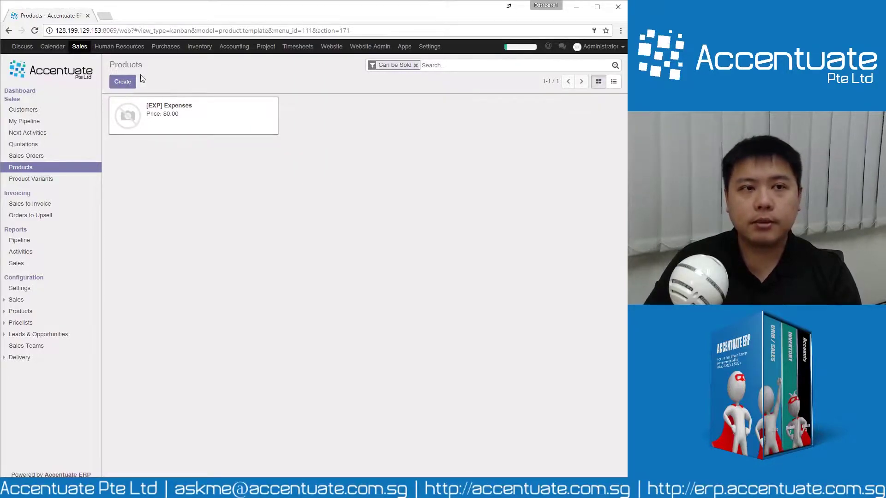
left_click(129, 87)
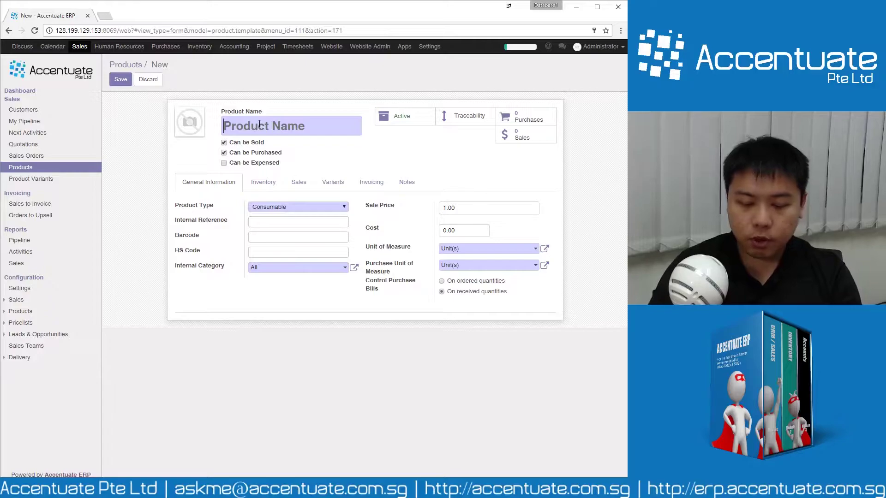
type("Product 1")
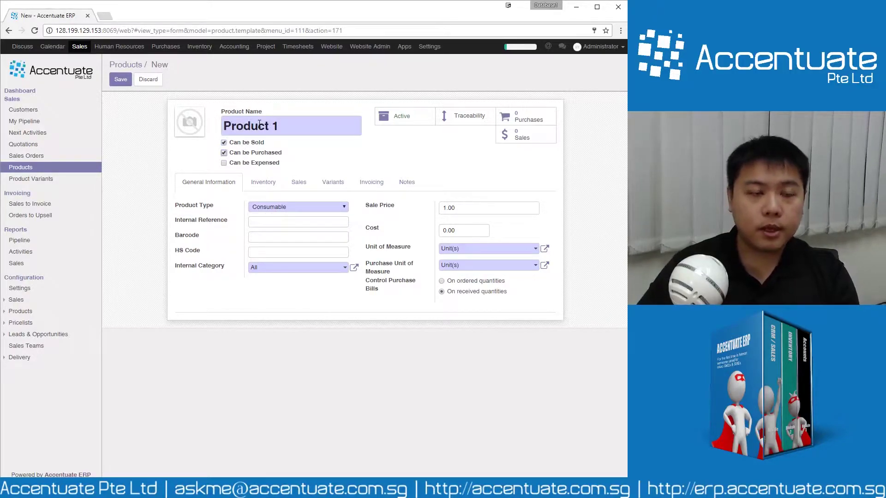
Step: Set the product type of Product 1 to Stockable Product
left_click(324, 208)
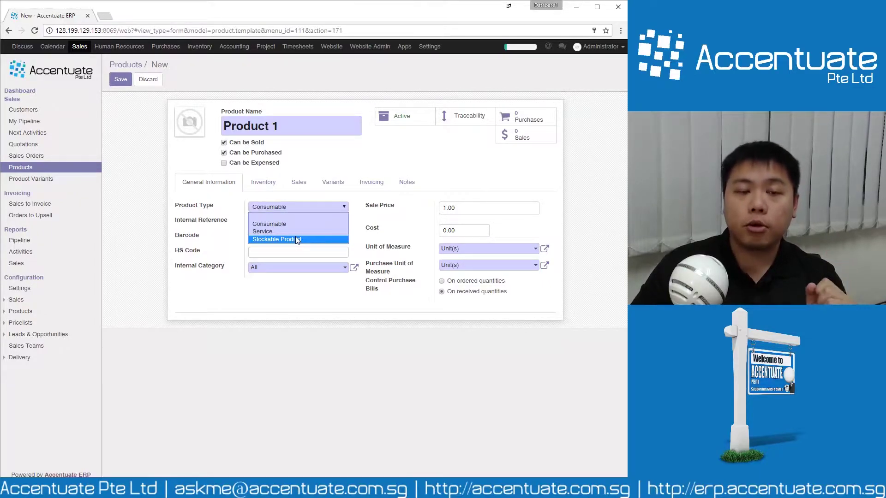
left_click(276, 214)
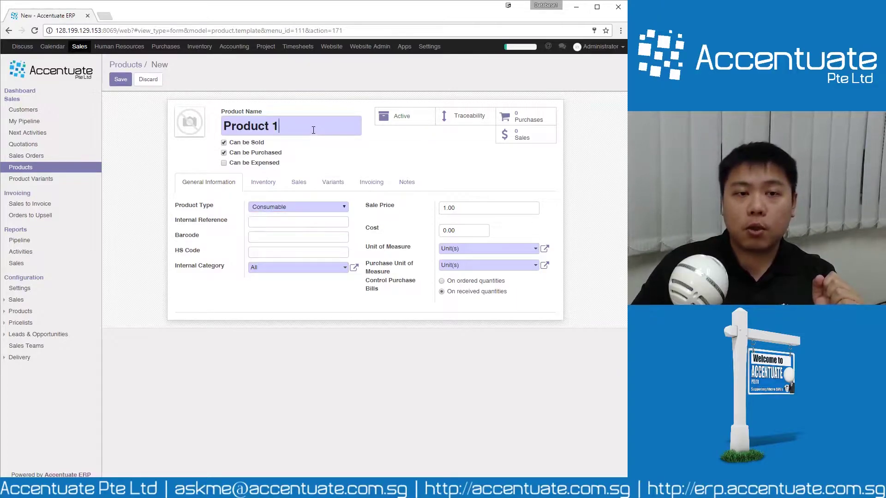
left_click(296, 212)
left_click(291, 240)
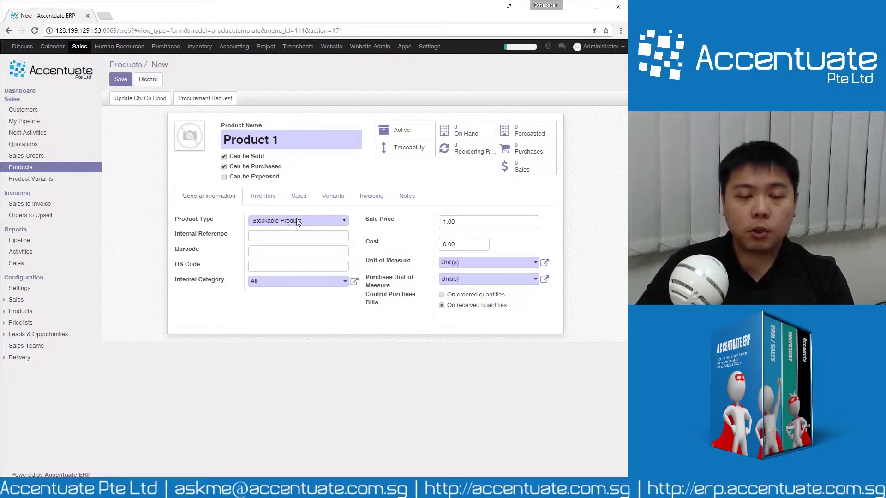
Step: Set the sale price to 25 and the cost to 5, and show the available internal categories
left_click_drag(496, 226, 369, 226)
type("25")
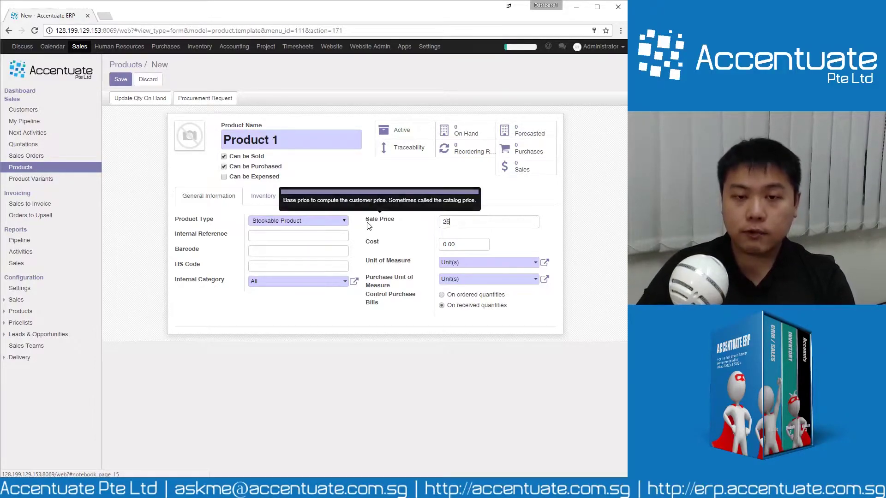
left_click_drag(466, 242, 392, 227)
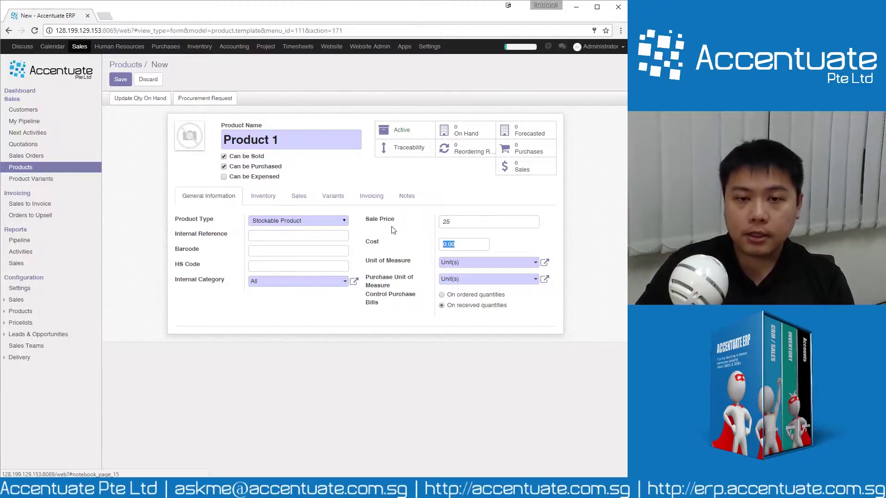
type("5")
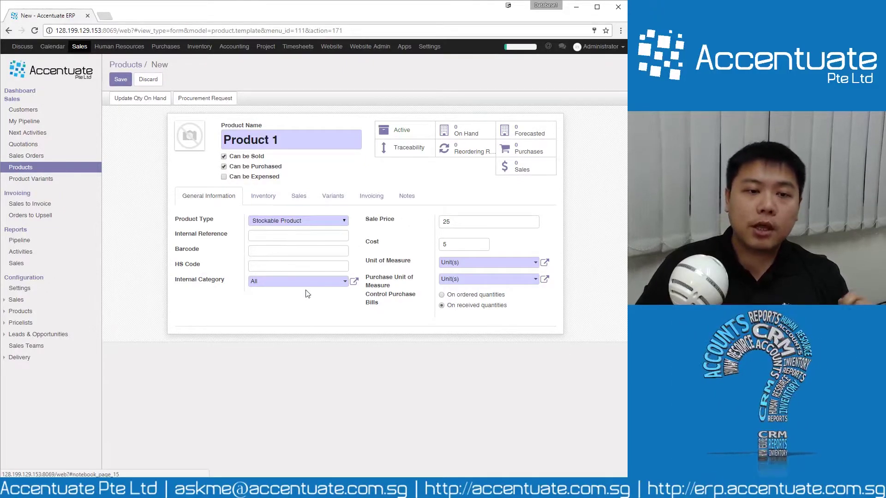
left_click(325, 286)
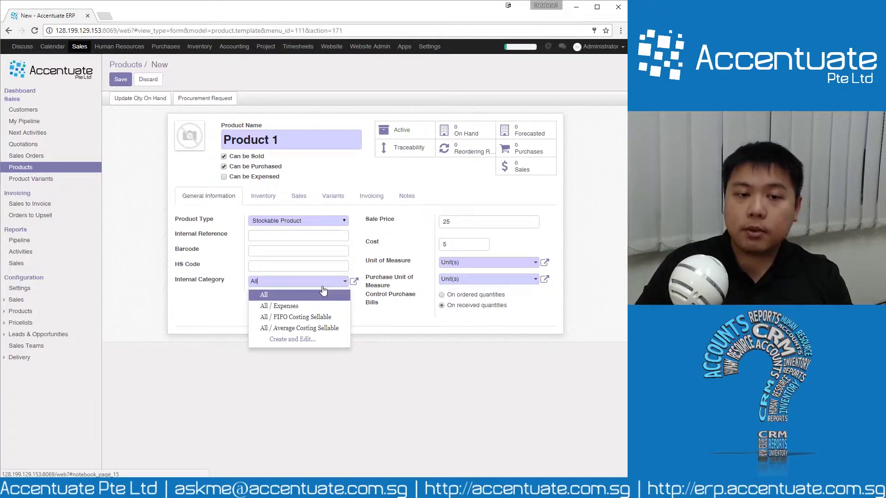
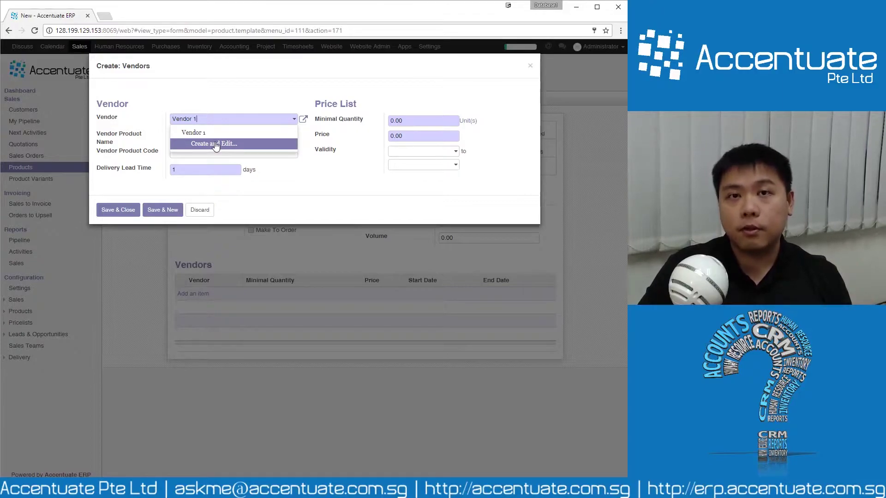
Step: Add Vendor 1 with a minimal quantity of 5 and a price of 5, saving it and starting another vendor entry
left_click(229, 95)
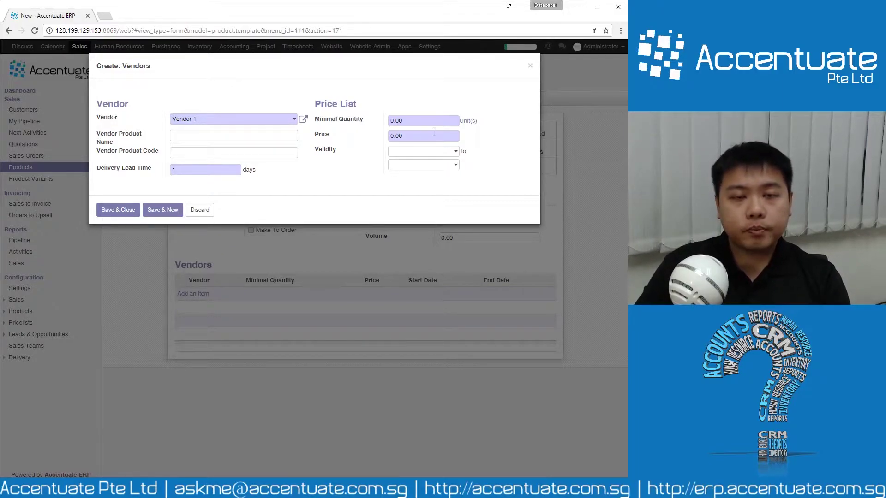
left_click(412, 121)
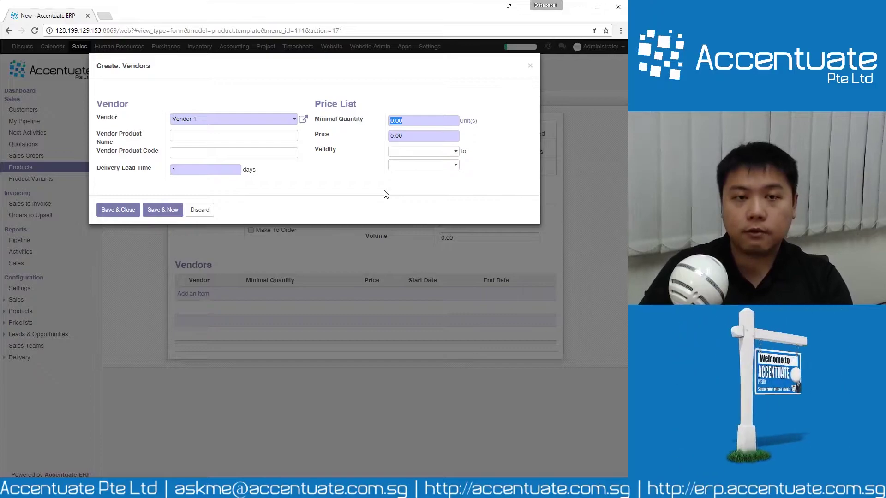
type("5")
key("Tab")
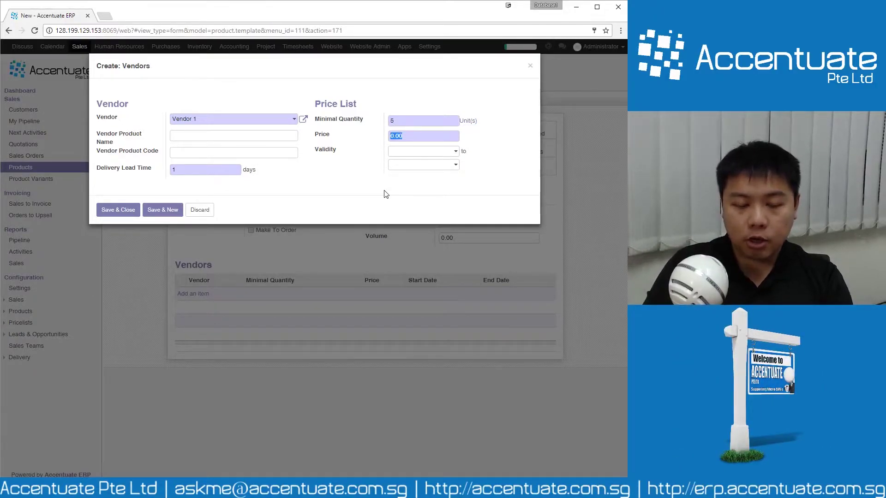
type("5")
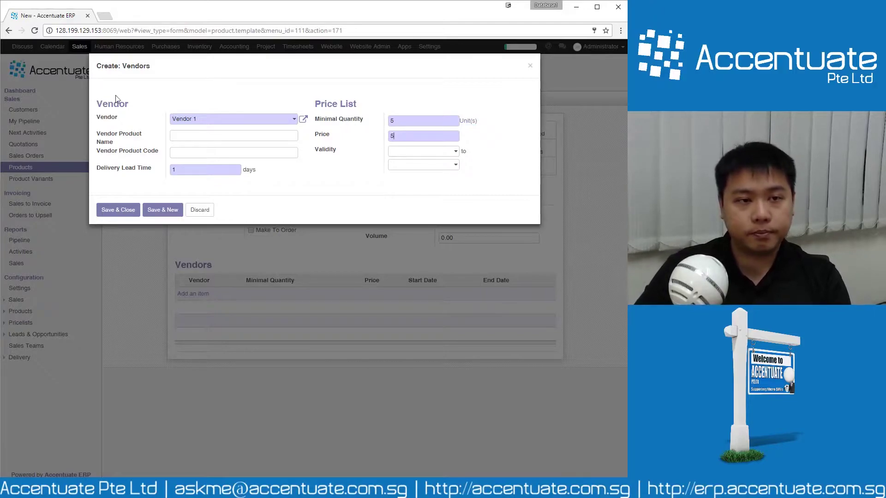
left_click(178, 210)
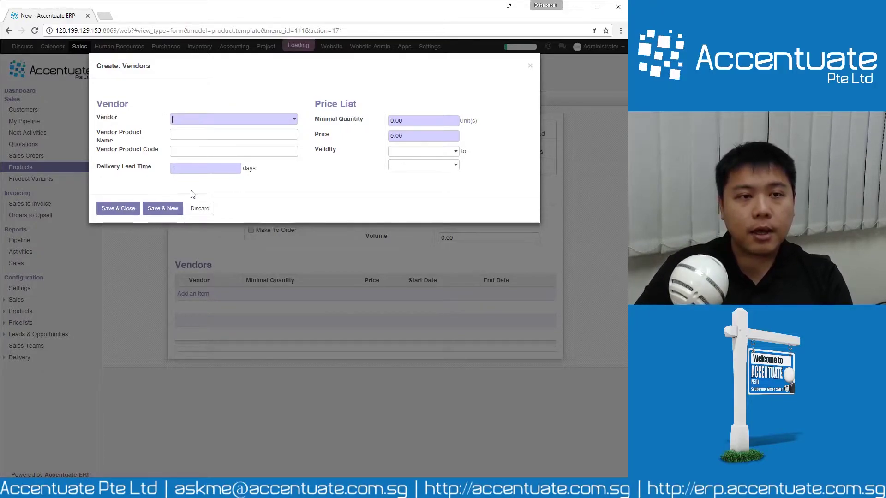
Step: Add a second price entry for Vendor 1 with minimal quantity 20 and price 4.80, and save it to the product
left_click(245, 121)
left_click(247, 132)
left_click(416, 121)
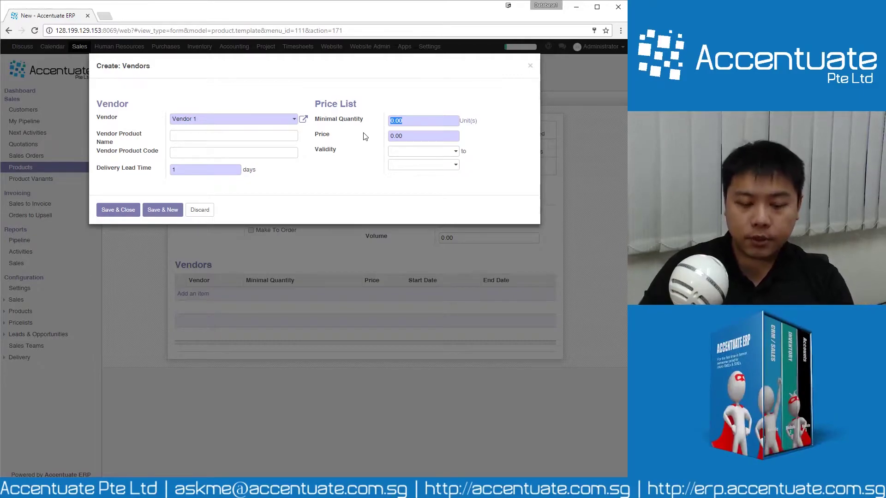
type("20")
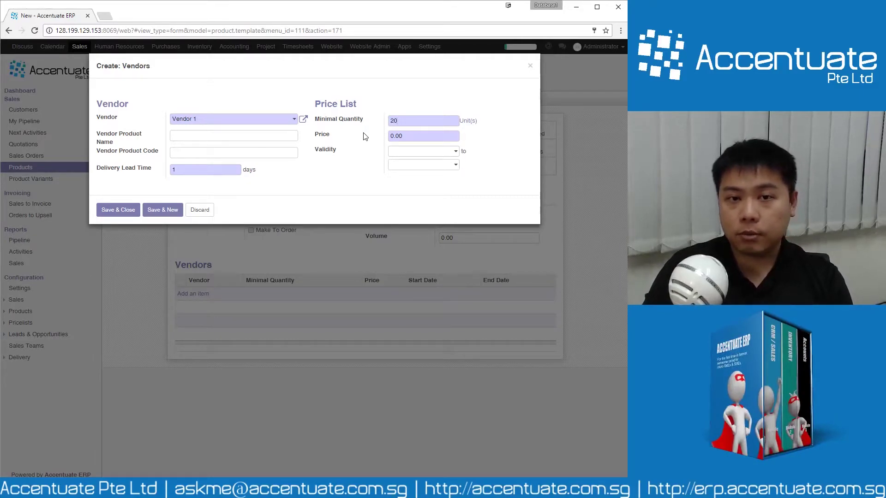
key("Tab")
type("4")
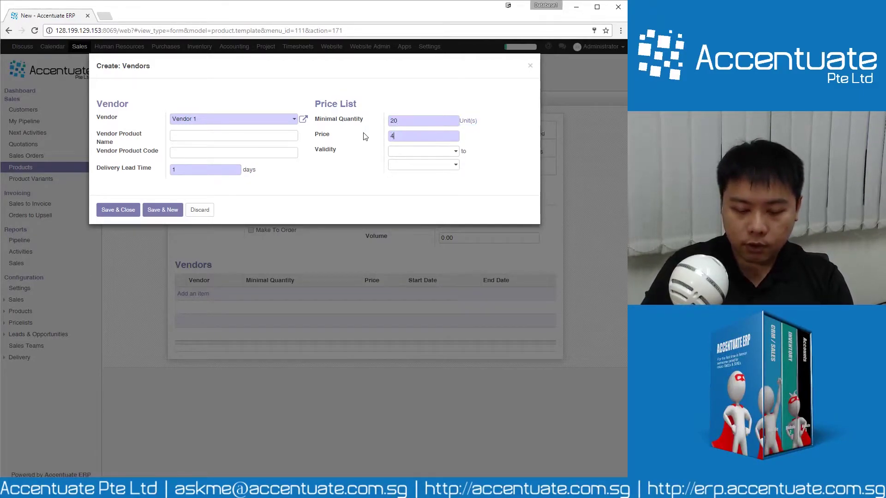
type(".80")
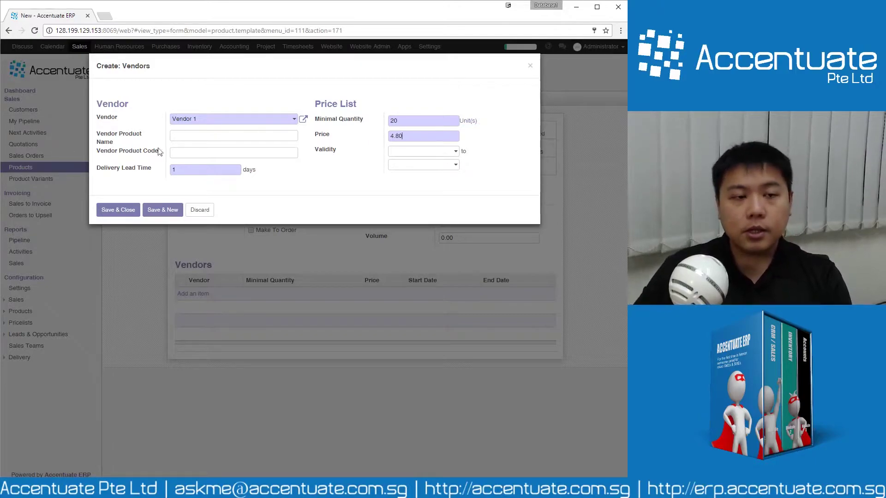
left_click(123, 211)
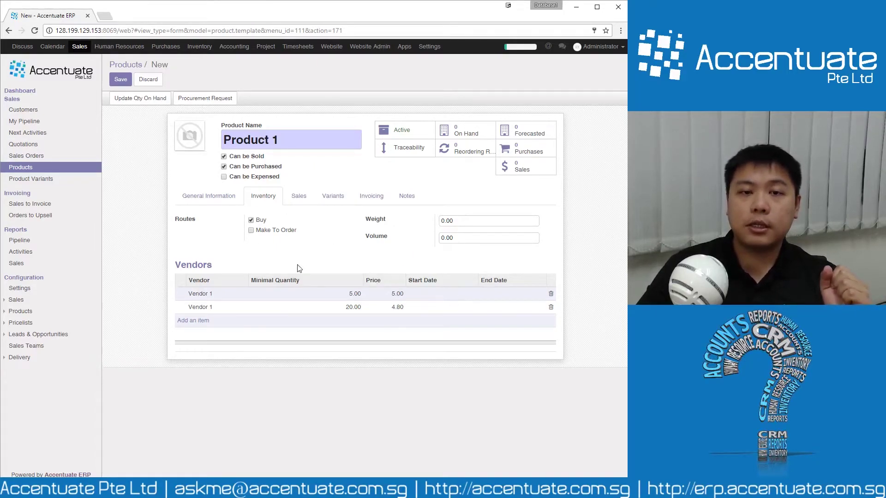
Step: Set the customer lead time in the product's sale conditions to 5 days
left_click(301, 195)
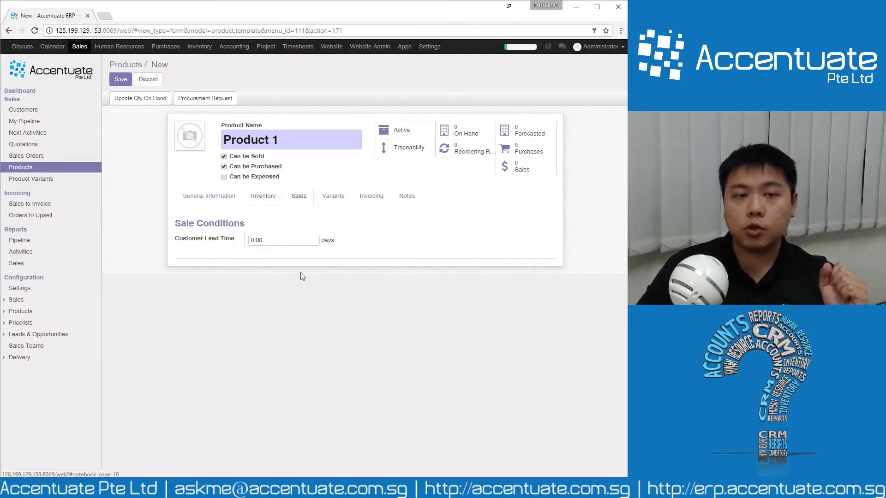
left_click(286, 240)
left_click_drag(179, 239, 213, 240)
left_click(237, 267)
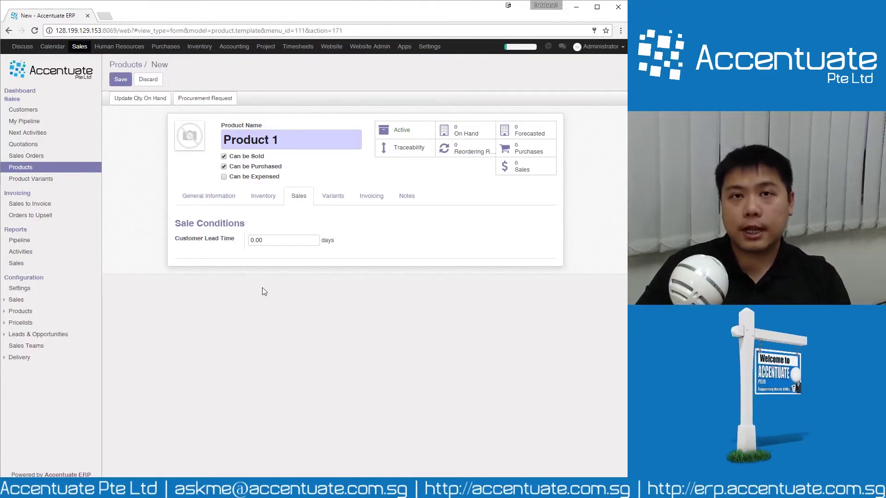
left_click(249, 244)
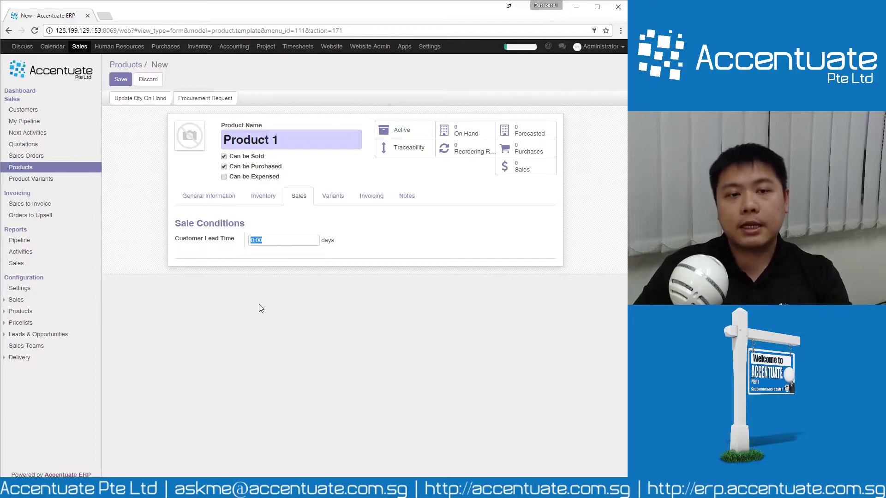
left_click(274, 244)
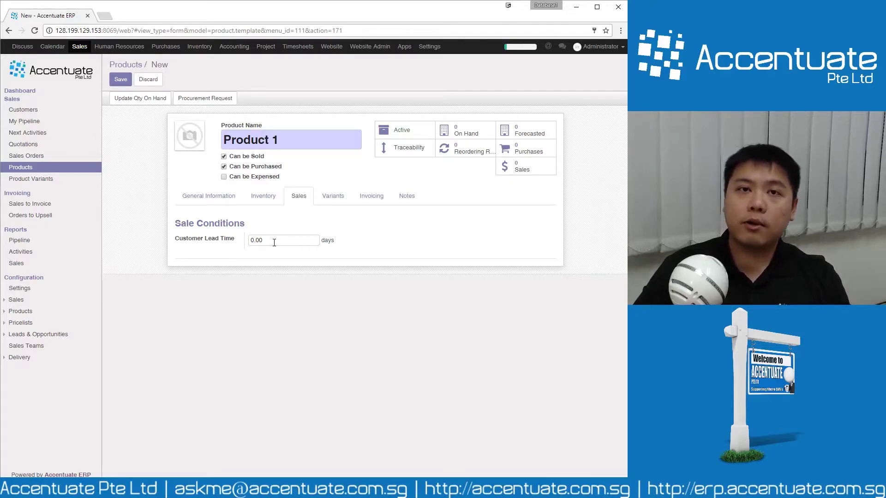
left_click_drag(269, 245, 245, 244)
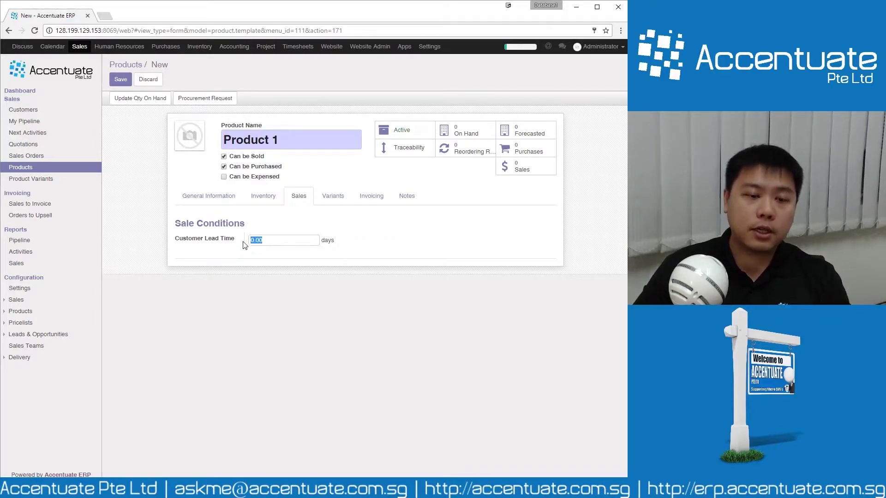
type("5")
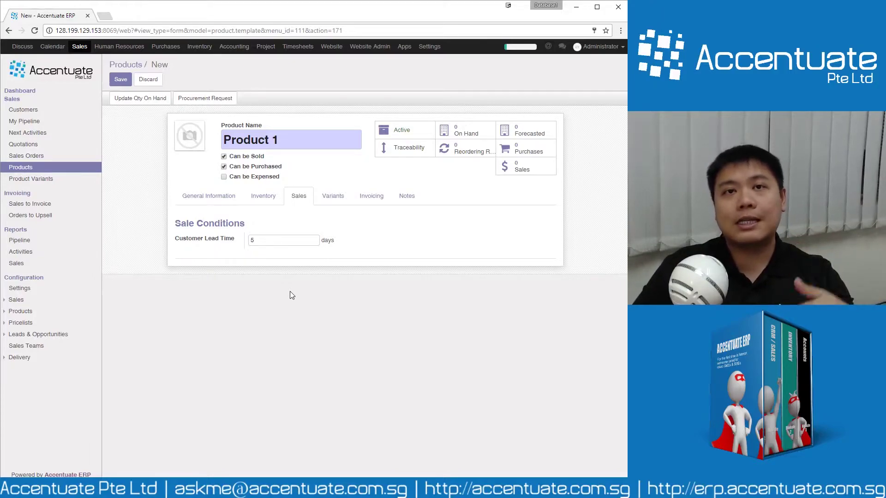
Step: Set the customer lead time to 0 days and show the product's variant attributes
left_click_drag(270, 243, 206, 256)
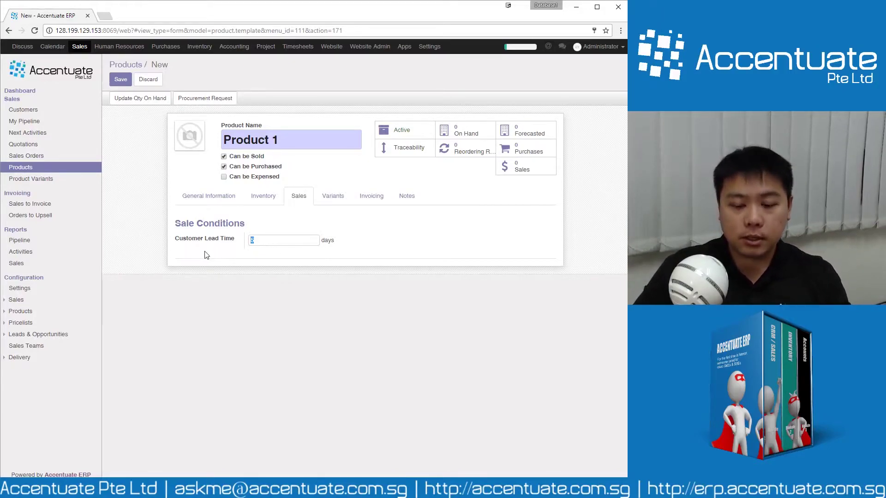
type("0")
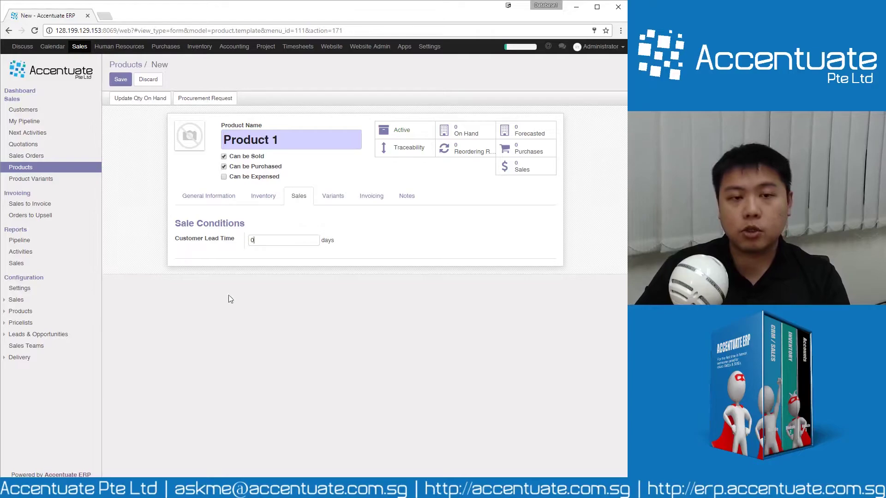
left_click(344, 203)
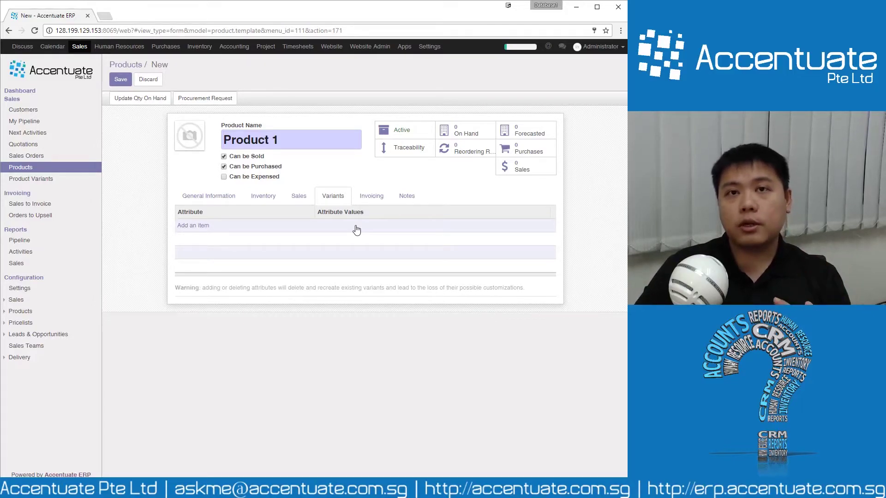
Step: Replace the customer tax in the product's invoicing settings with (Inclusive of 7% GST)
left_click(372, 203)
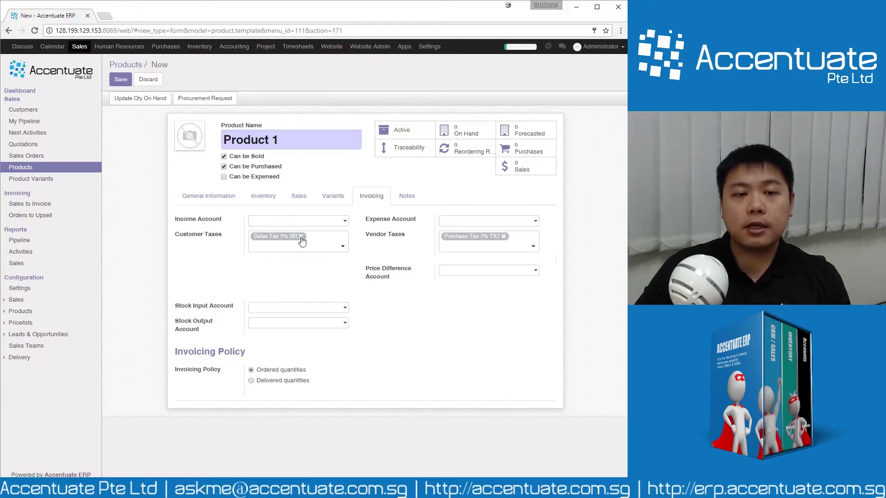
left_click(209, 199)
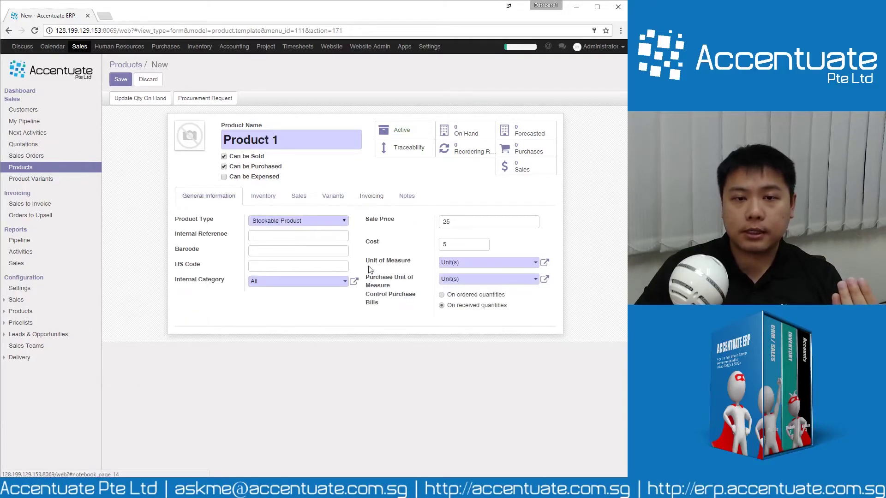
left_click_drag(455, 222, 419, 226)
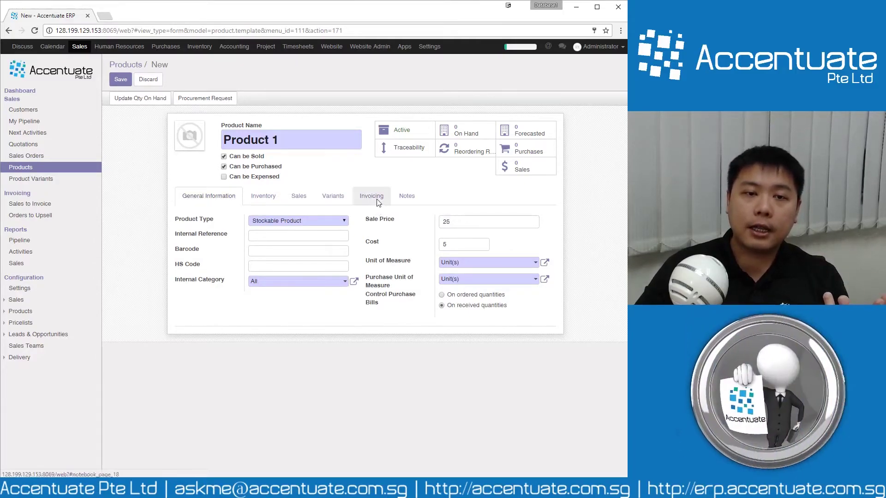
left_click(369, 197)
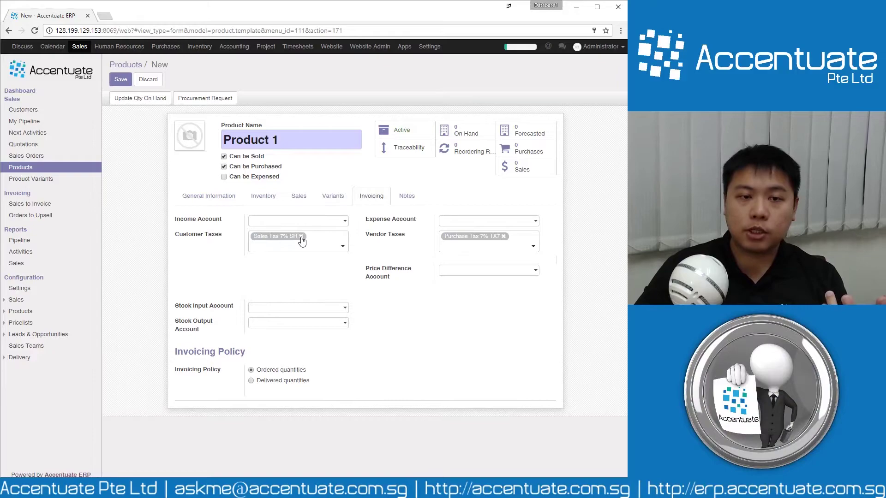
left_click(300, 236)
left_click(304, 238)
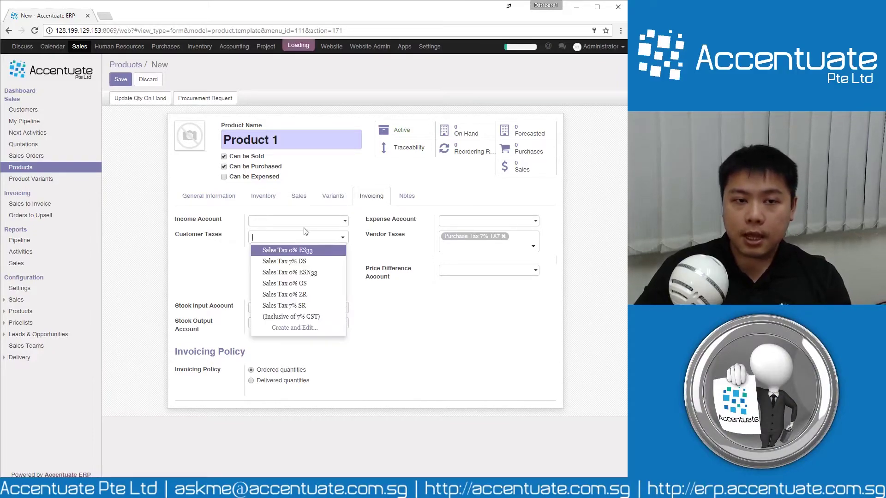
type("inclu")
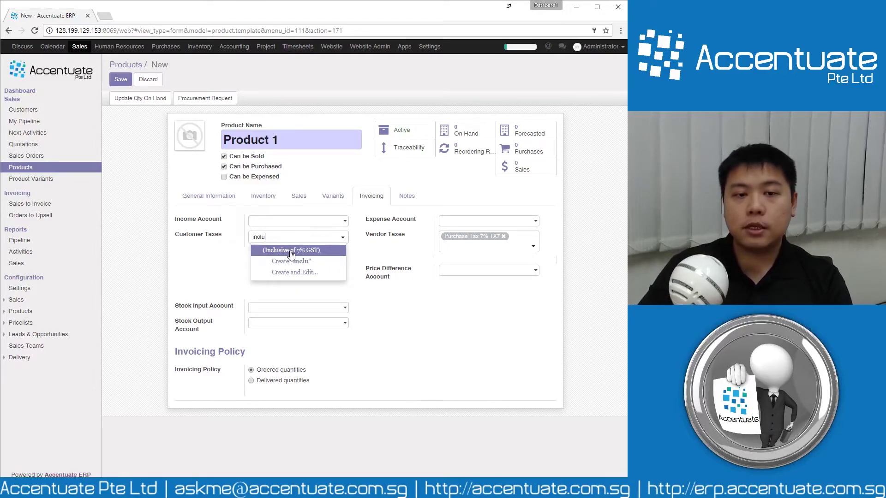
left_click(307, 251)
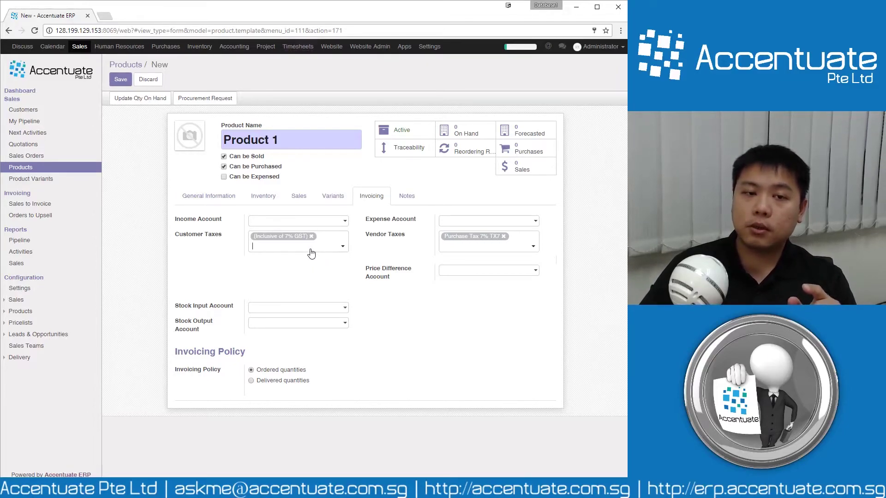
Step: Review the sale price, and set the product's customer tax back to Sales Tax 7% SR
left_click(203, 196)
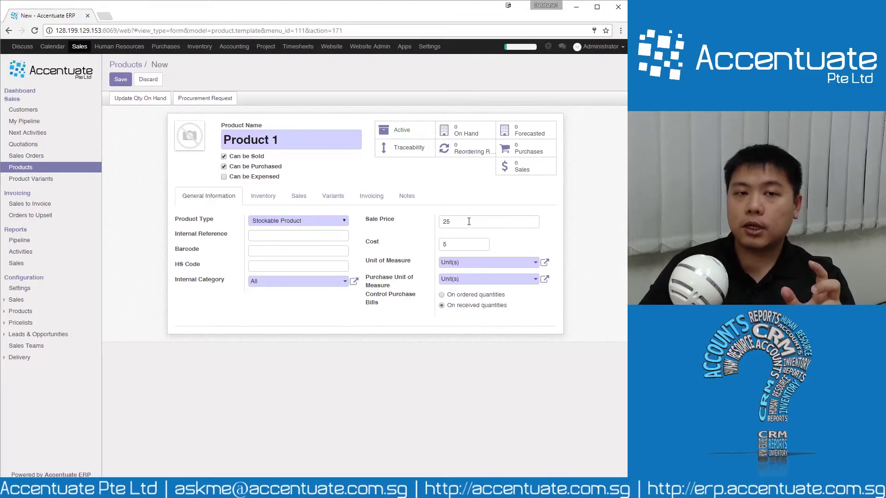
double_click(462, 221)
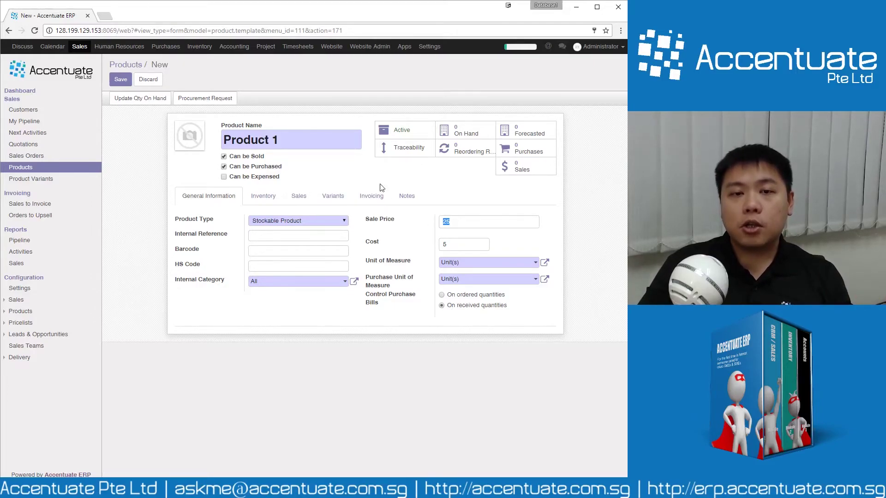
left_click(371, 196)
left_click(328, 247)
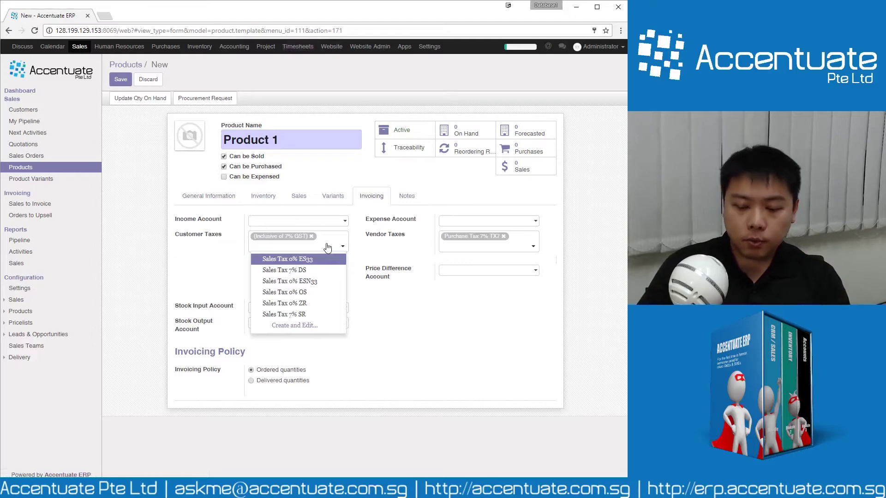
key("BackSpace")
type("sr")
key("Return")
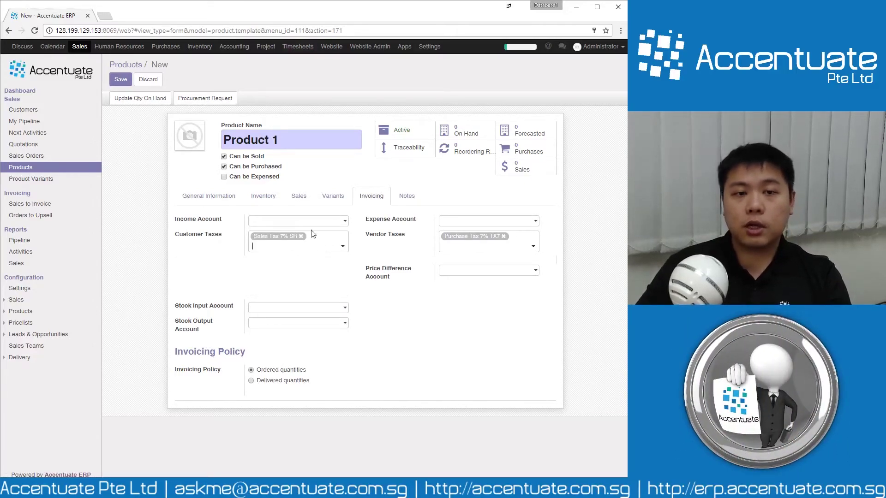
Step: Examine the product's sale price and the note fields for quotation and vendor descriptions
left_click(215, 198)
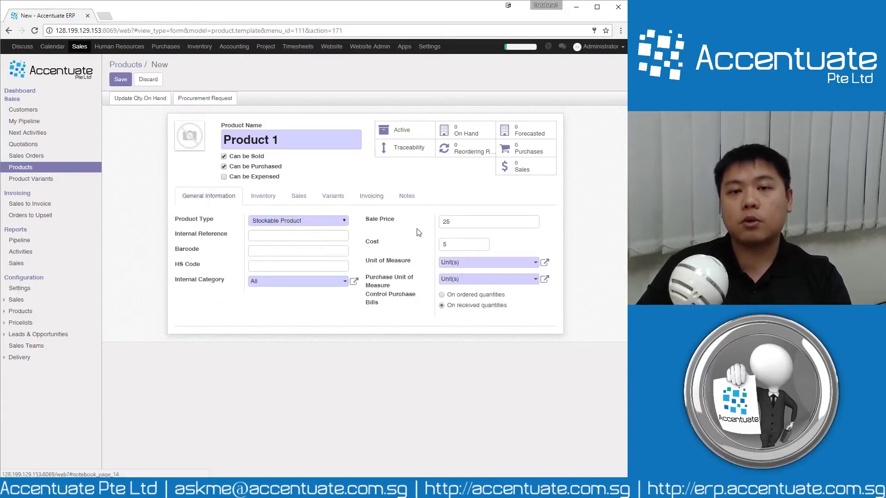
double_click(445, 222)
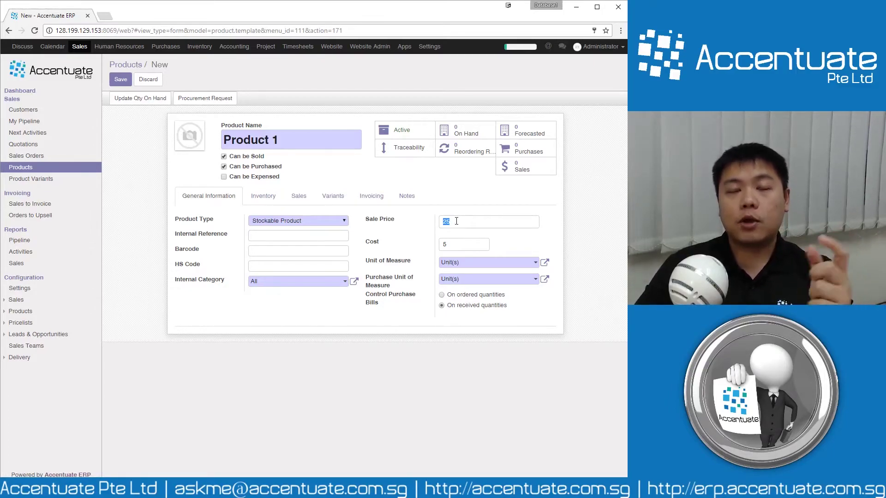
left_click(468, 209)
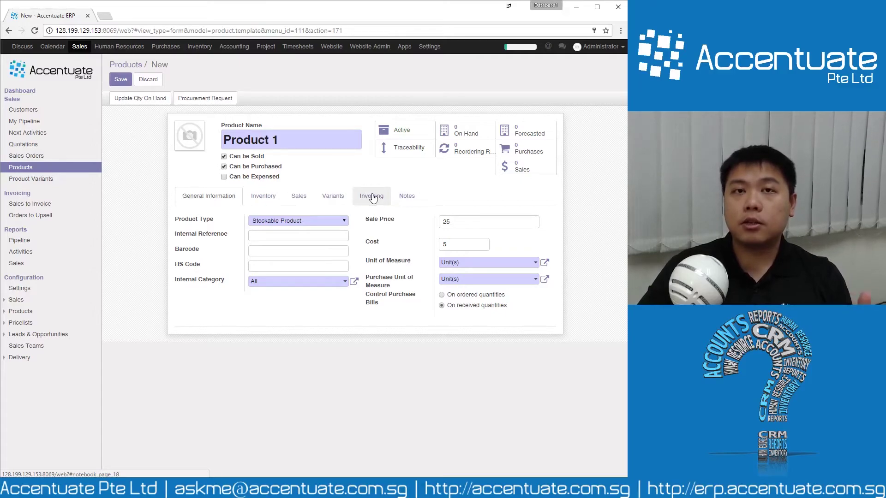
left_click(407, 197)
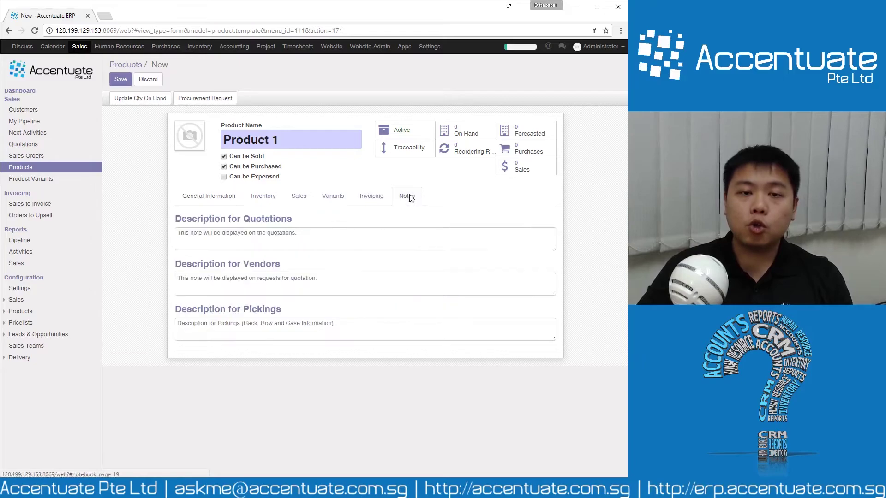
mouse_move(245, 237)
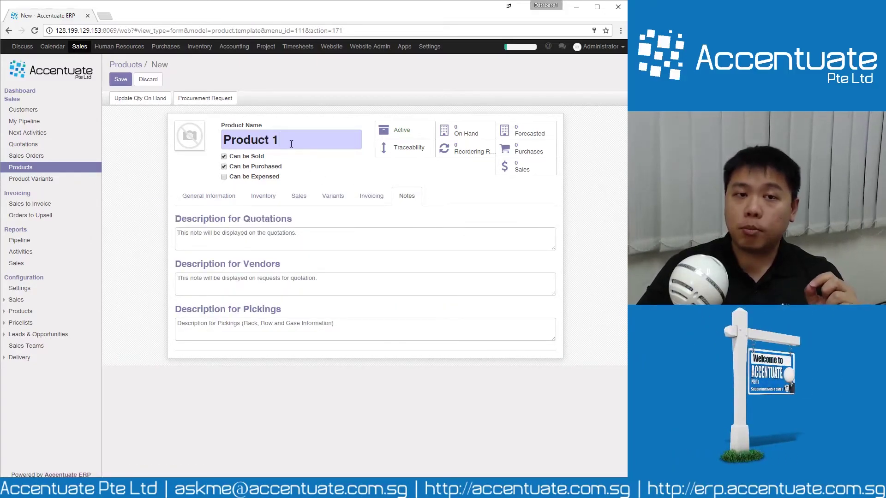
left_click_drag(293, 140, 207, 146)
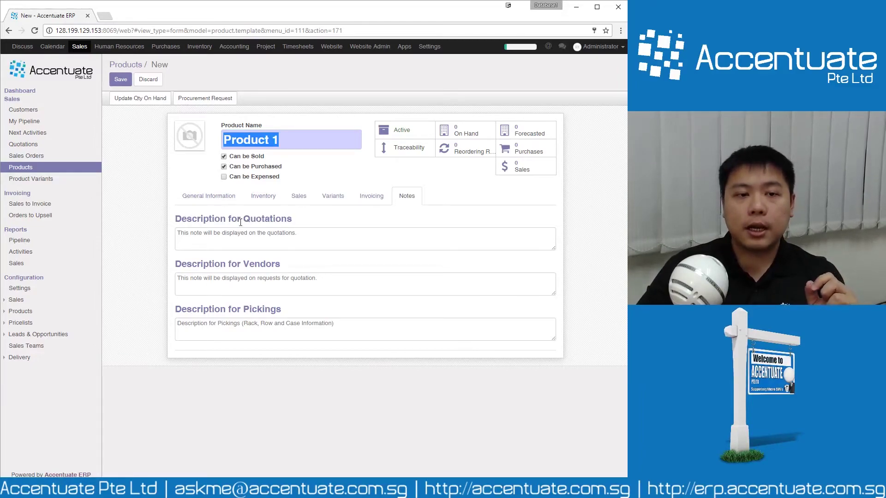
left_click_drag(241, 223, 292, 222)
left_click_drag(237, 266, 285, 264)
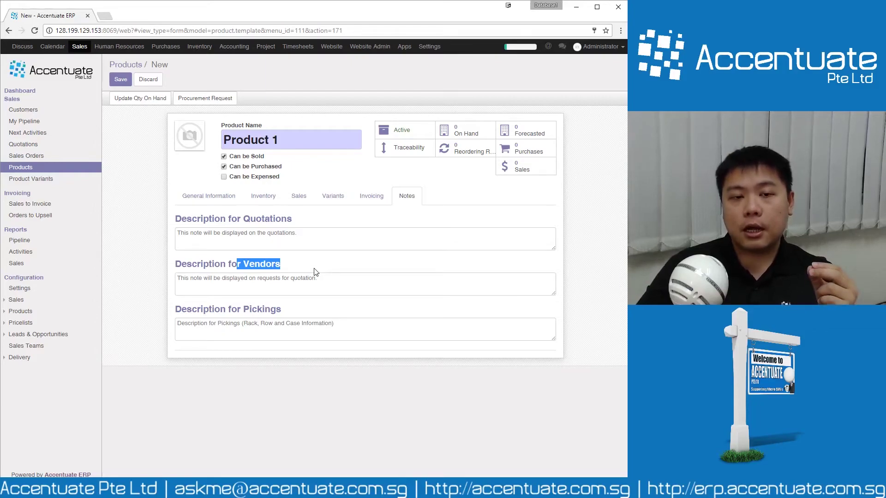
left_click(303, 240)
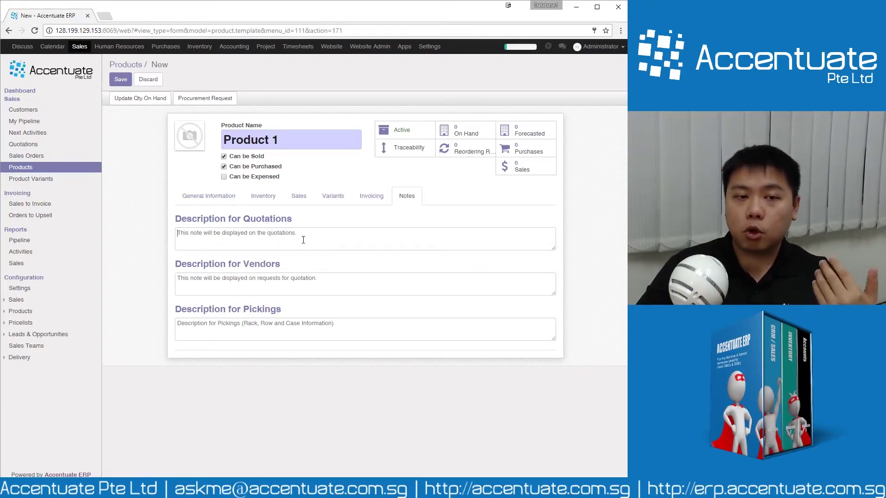
left_click(294, 284)
mouse_move(294, 285)
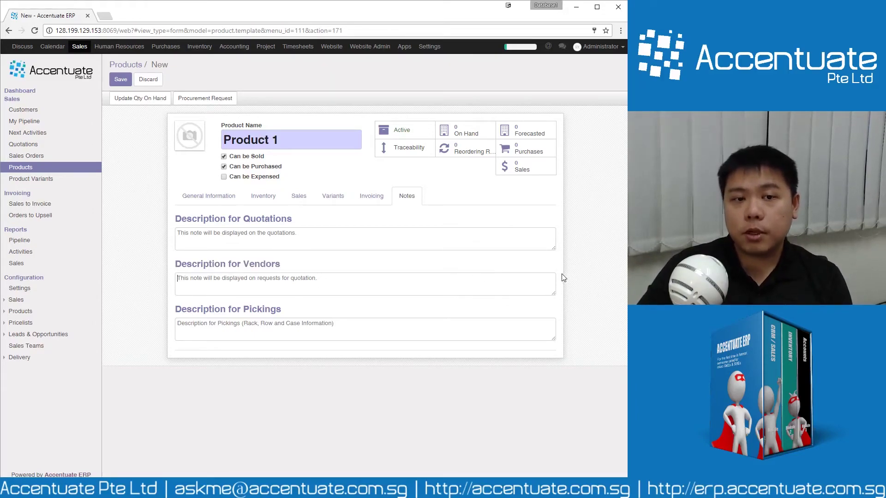
mouse_move(539, 283)
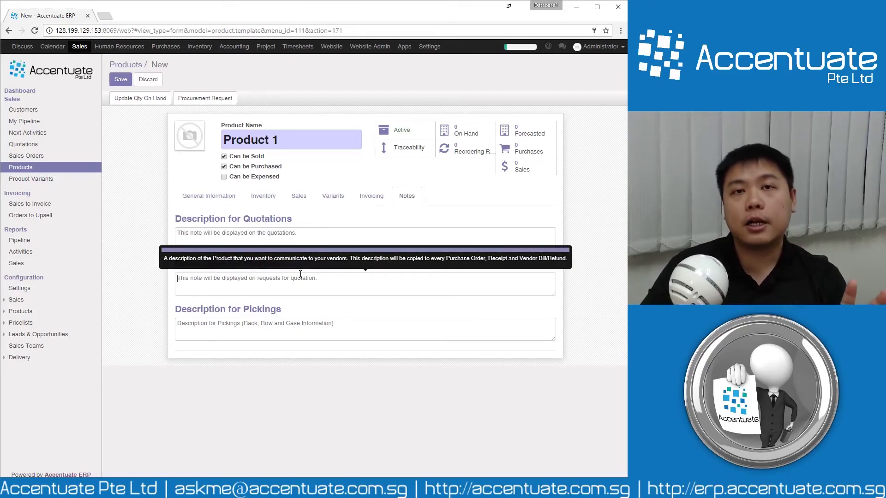
Step: Enter the description for quotations on three lines: "Product 1", "- Attribute 1234" and "- bla bla bla"
left_click(273, 231)
type("Pro")
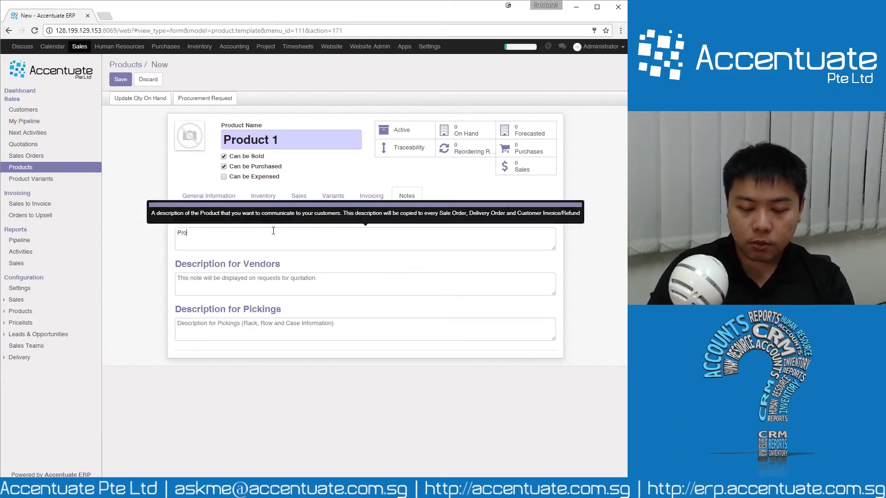
type("duct 1")
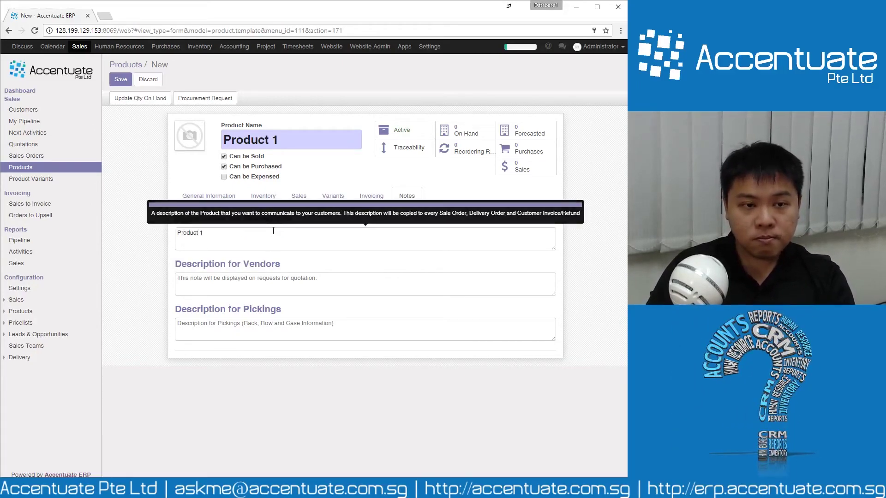
type("- Attri")
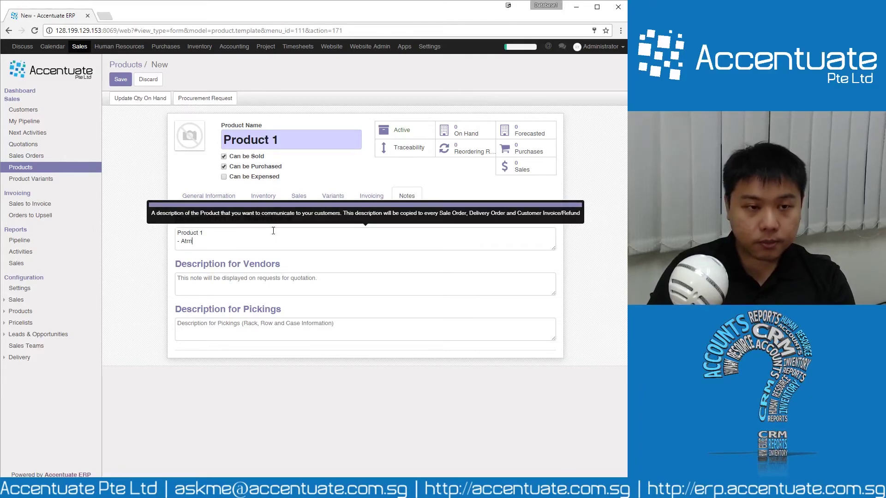
type("ribute 123")
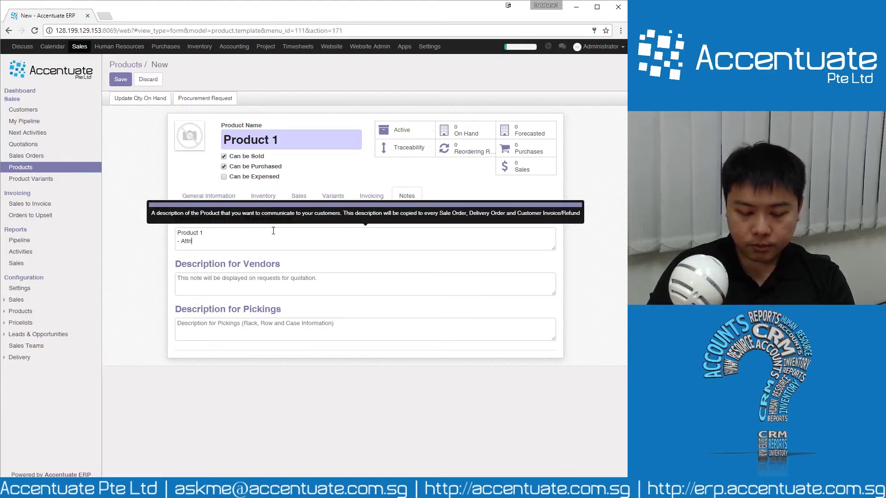
type("4")
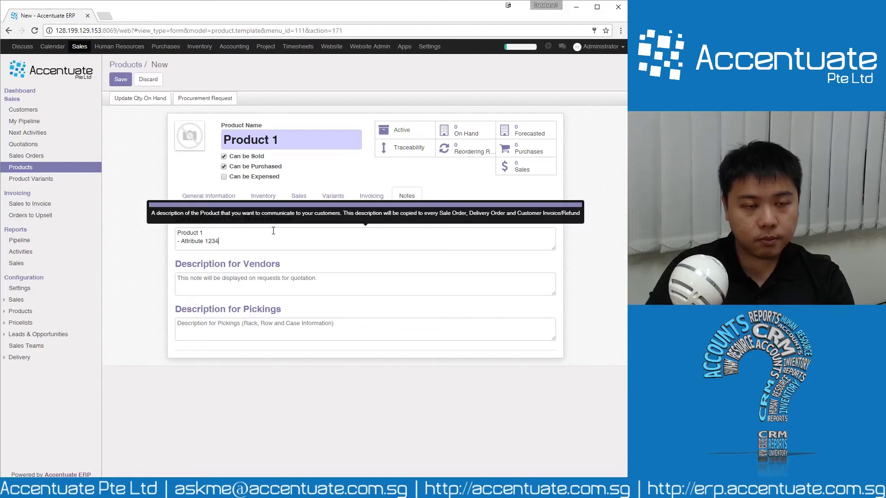
key("Return")
type("- ")
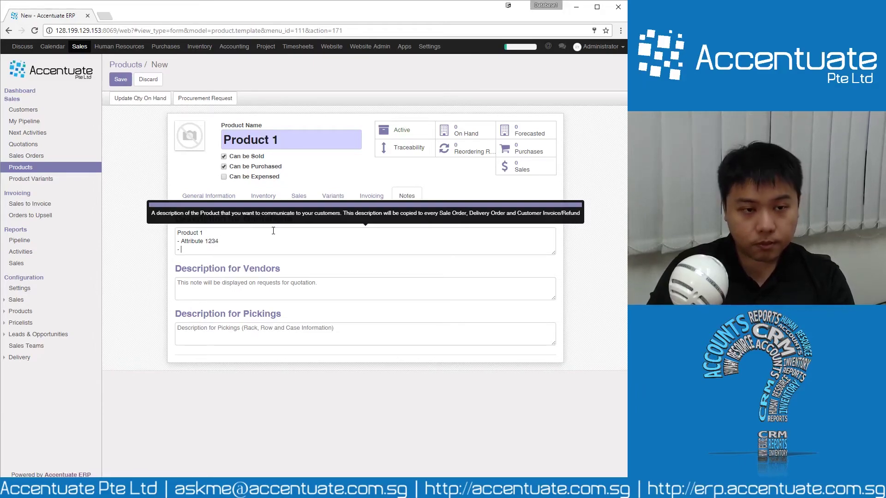
type("bla bla bla")
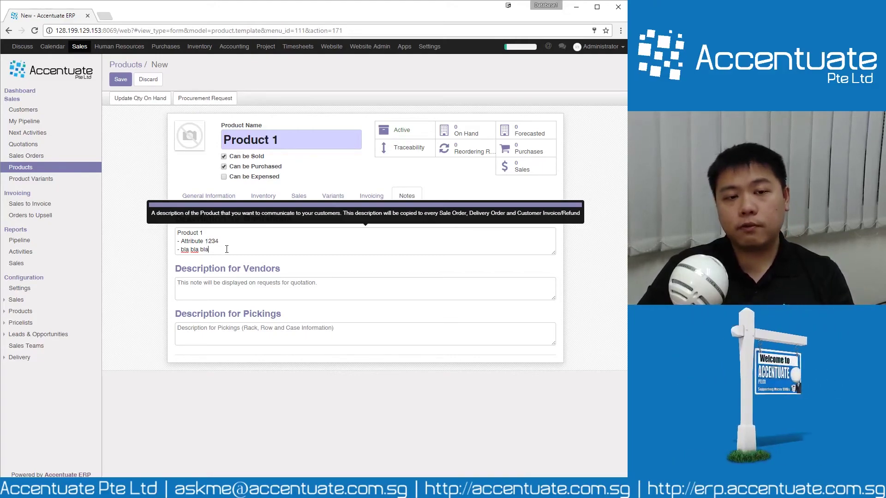
Step: Copy the quotation description into the description for vendors with "Code:1234" in place of its last two lines, and save the product
key("ctrl+a")
key("ctrl+c")
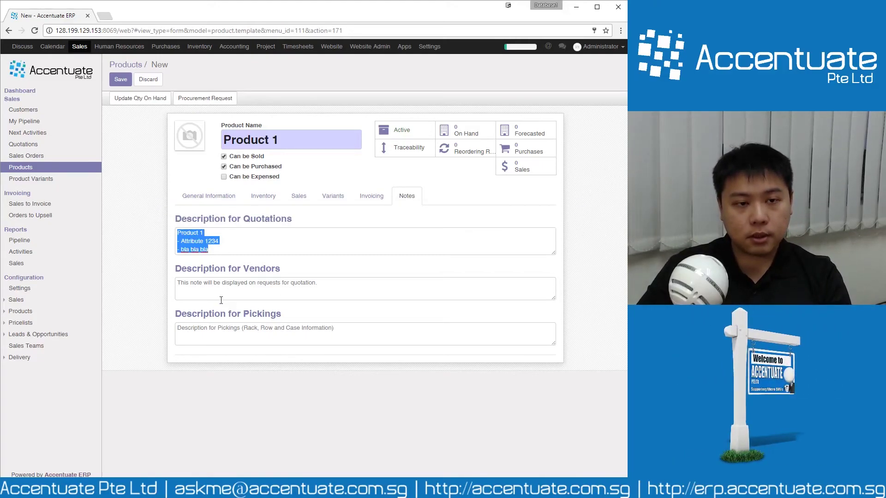
left_click(215, 291)
key("ctrl+v")
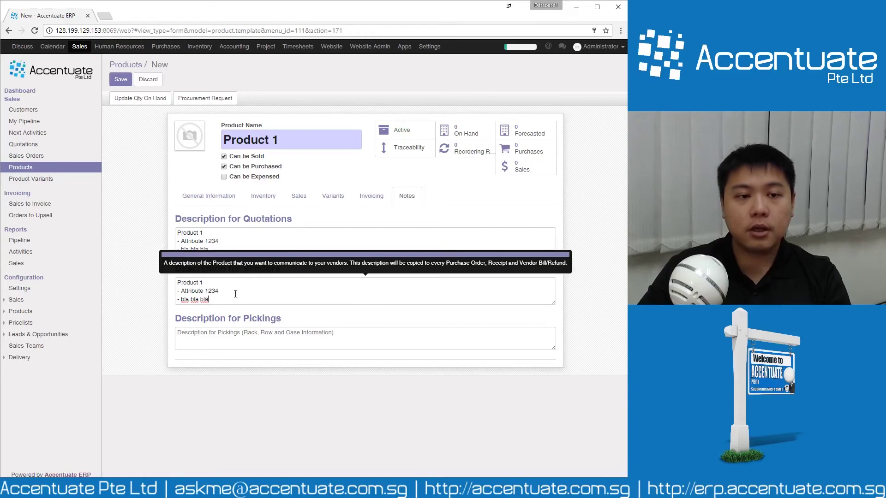
left_click_drag(229, 300, 154, 293)
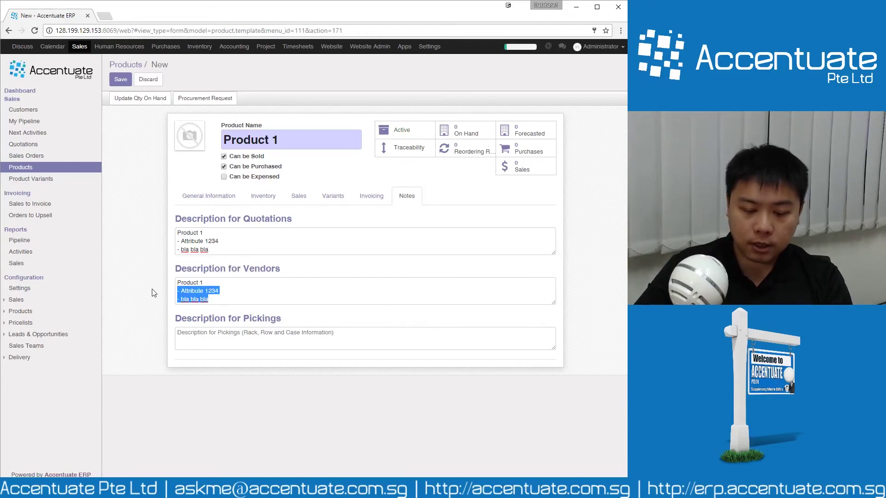
type("Code")
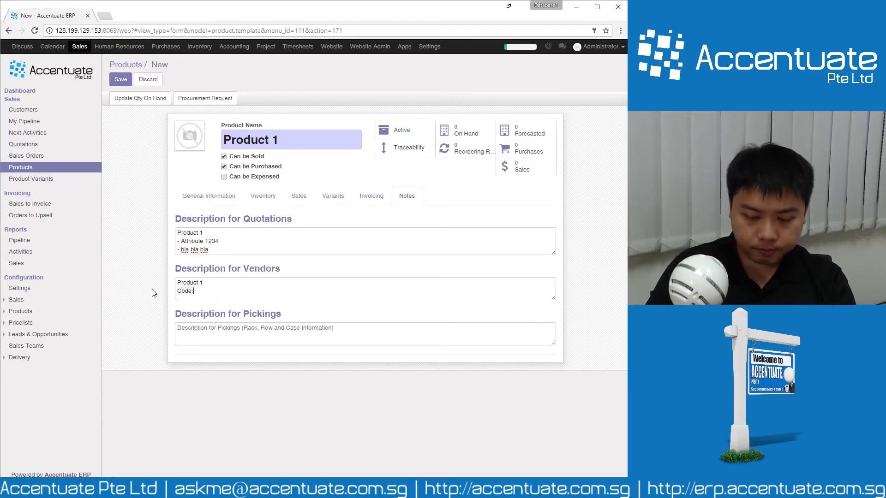
type(":1234")
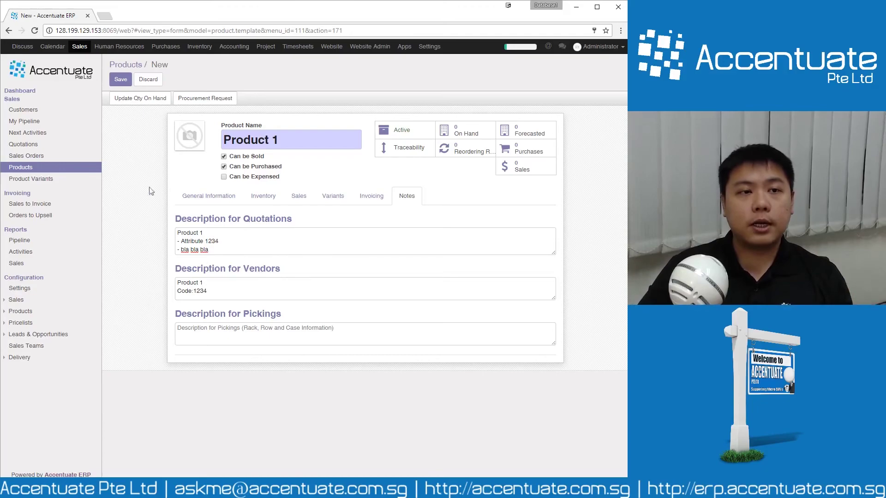
left_click(120, 79)
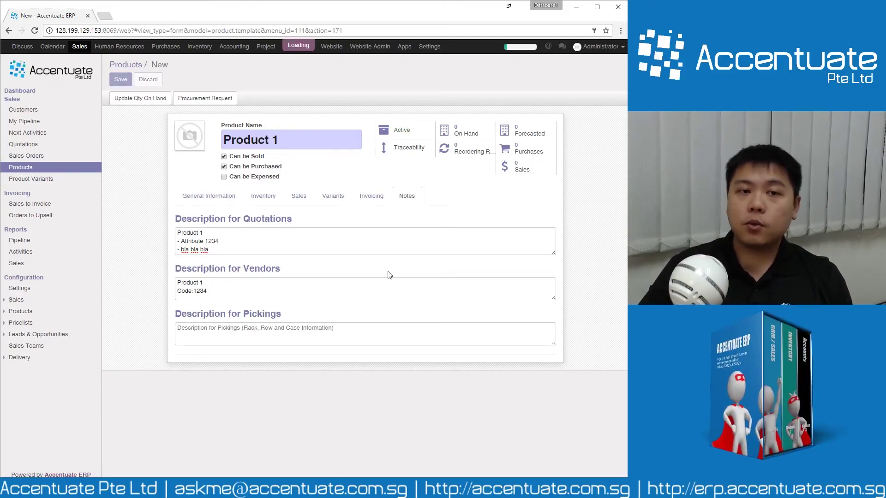